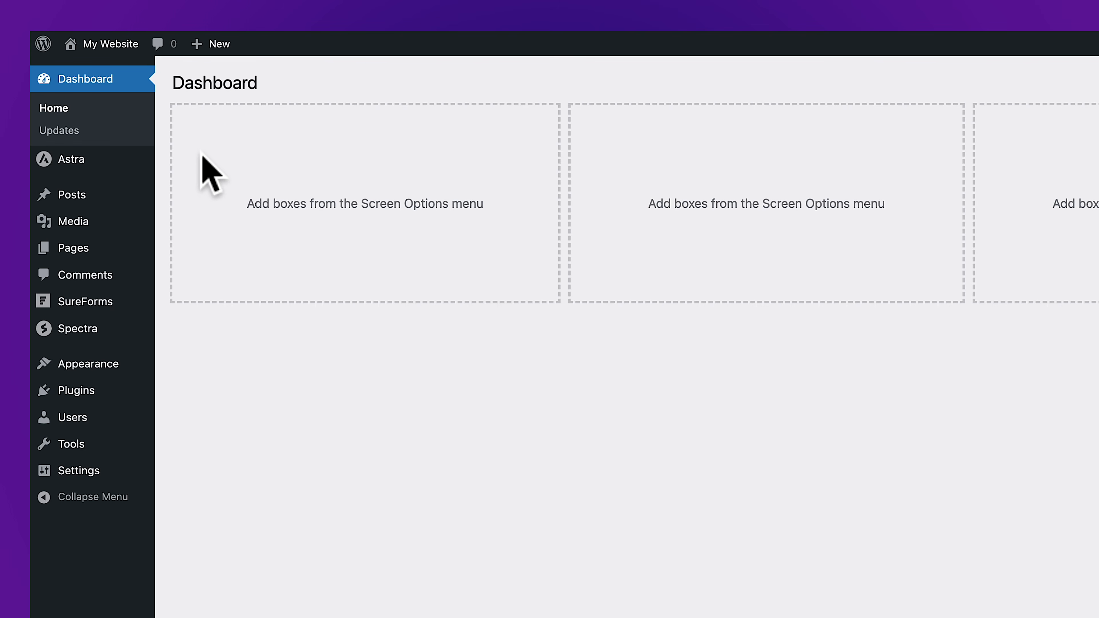
# Step: Open the All Pages list from the Pages menu in the admin sidebar
pyautogui.moveTo(76, 246)
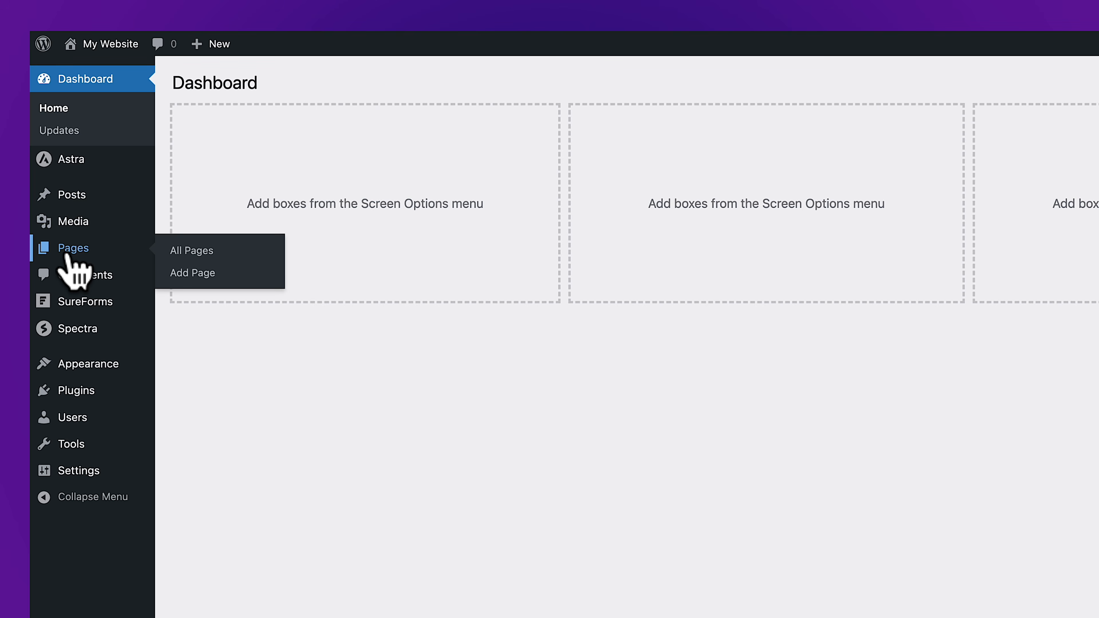
pyautogui.click(178, 251)
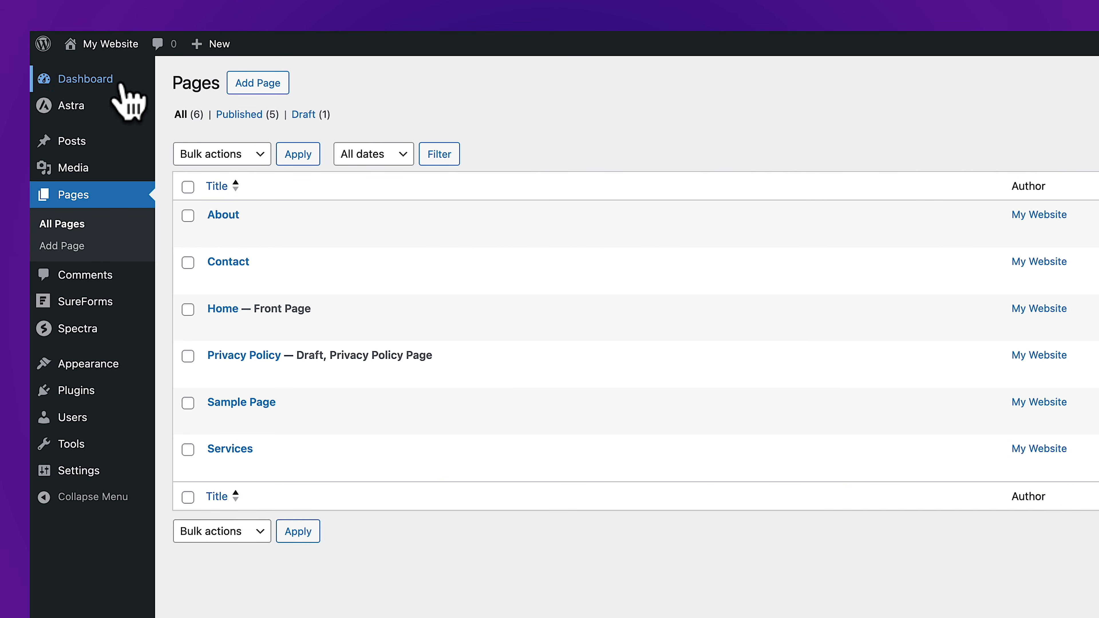
# Step: Visit the live site, go to the About page, and open it in the editor
pyautogui.moveTo(106, 45)
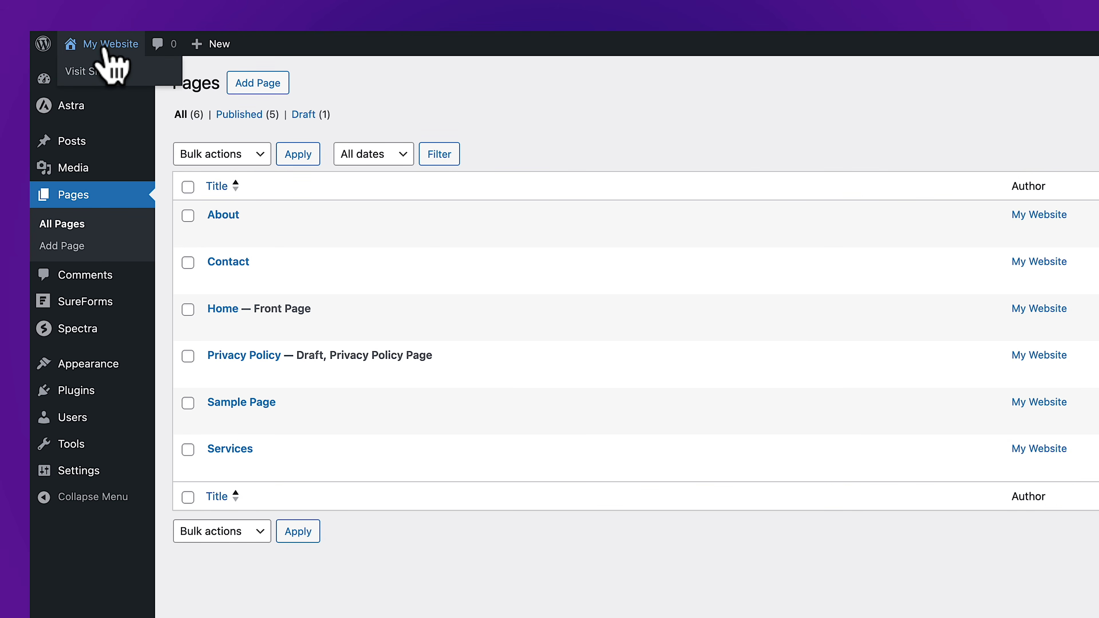
pyautogui.click(85, 72)
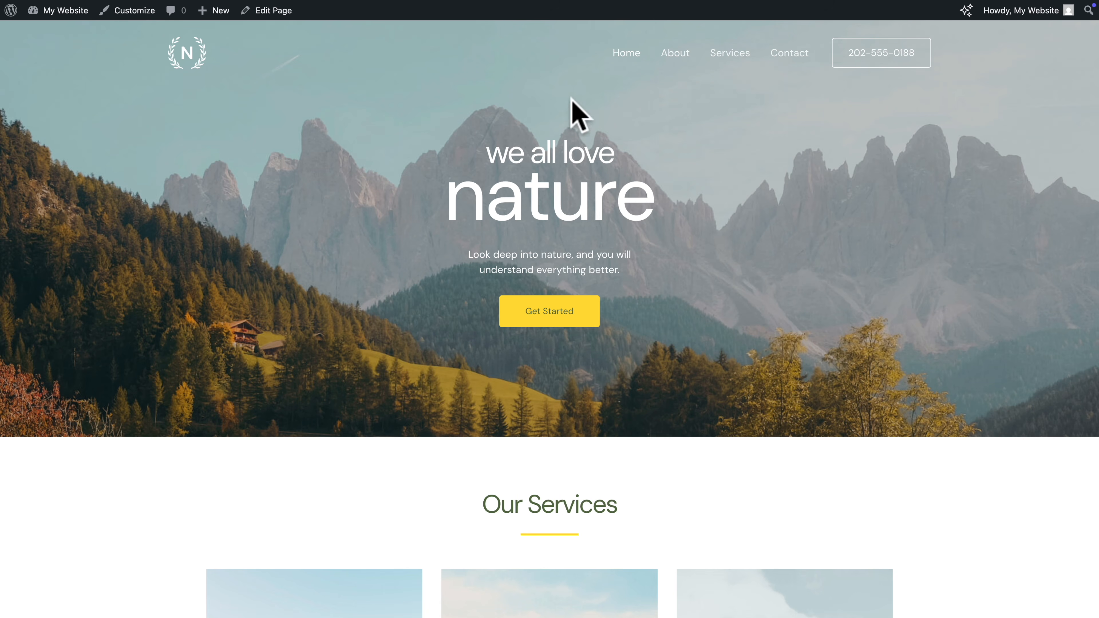
pyautogui.click(674, 60)
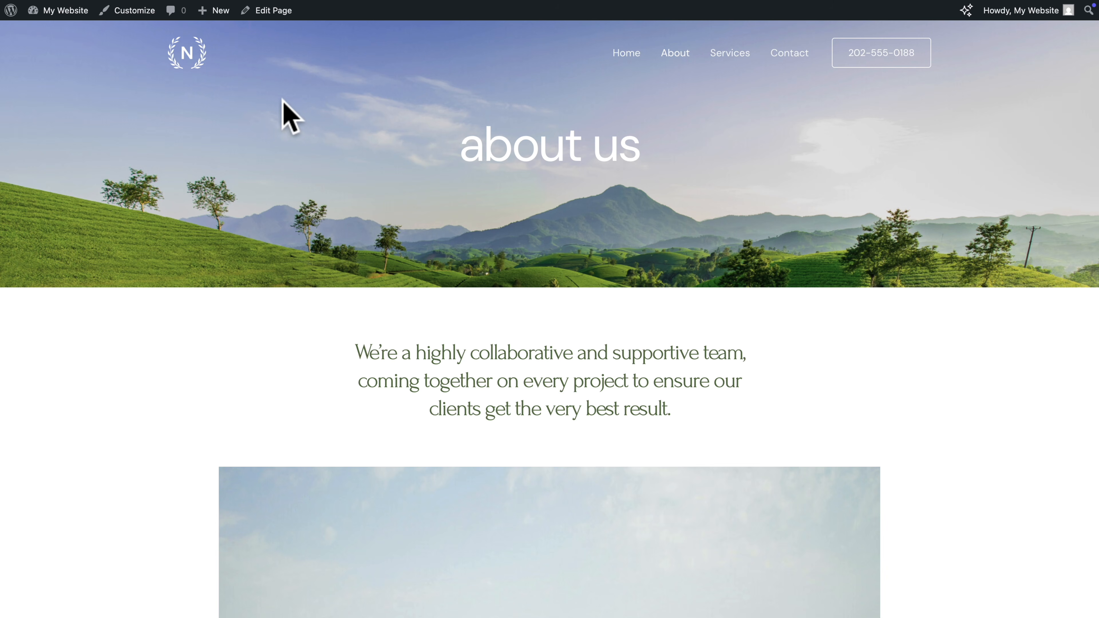
pyautogui.click(268, 10)
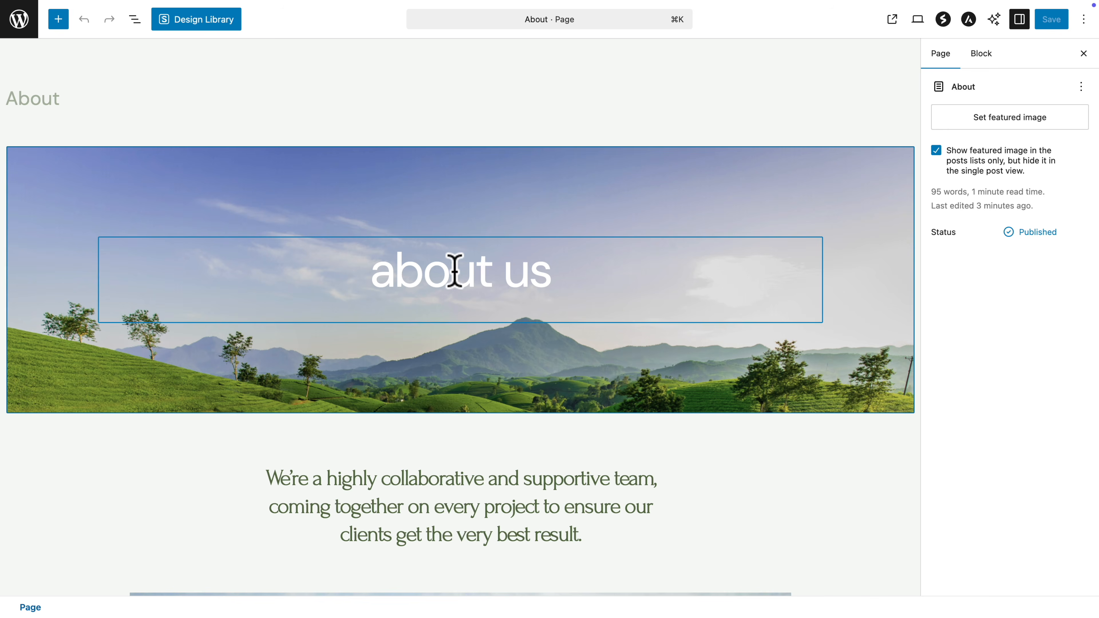
pyautogui.click(451, 272)
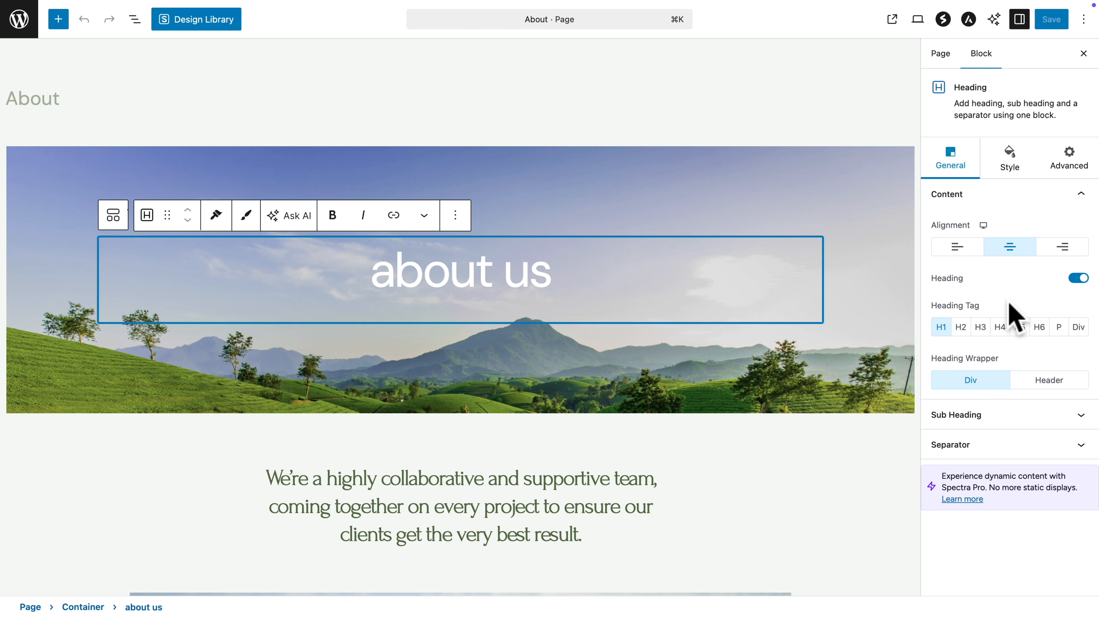
pyautogui.click(956, 249)
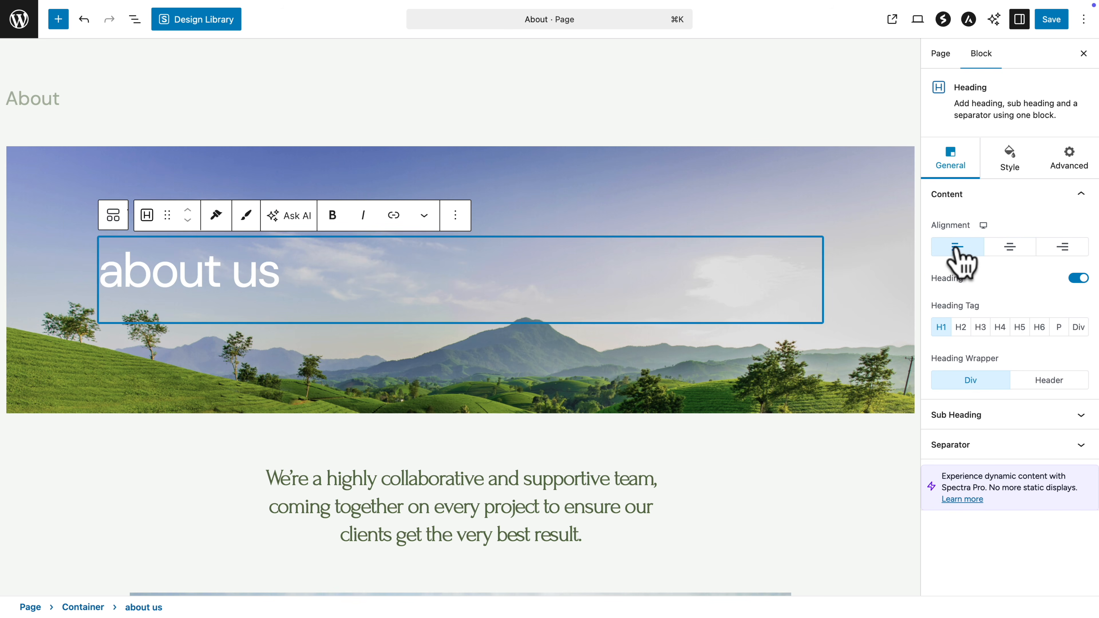
pyautogui.click(1009, 253)
pyautogui.click(1054, 255)
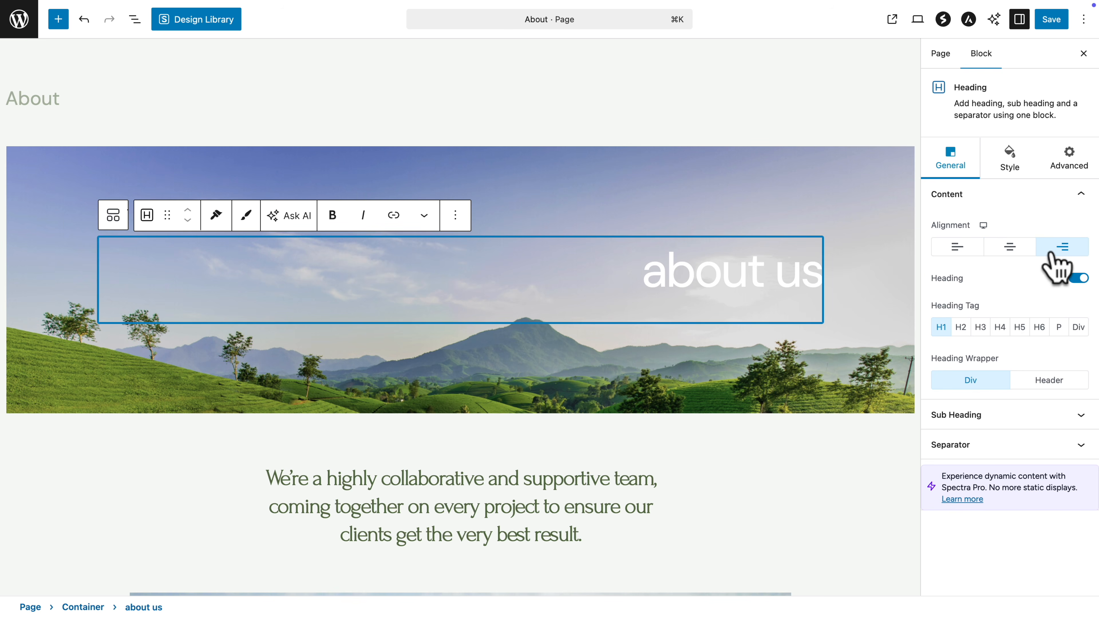
pyautogui.click(1007, 249)
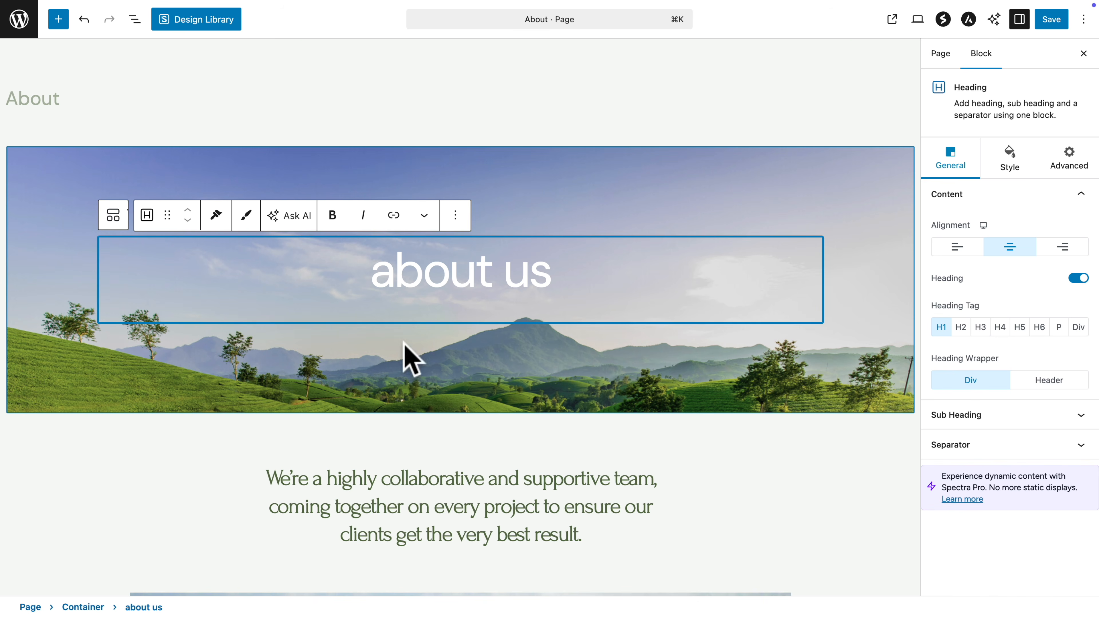
# Step: Replace the word 'us' in the about us heading with 'me', then restore 'us'
pyautogui.tripleClick(440, 265)
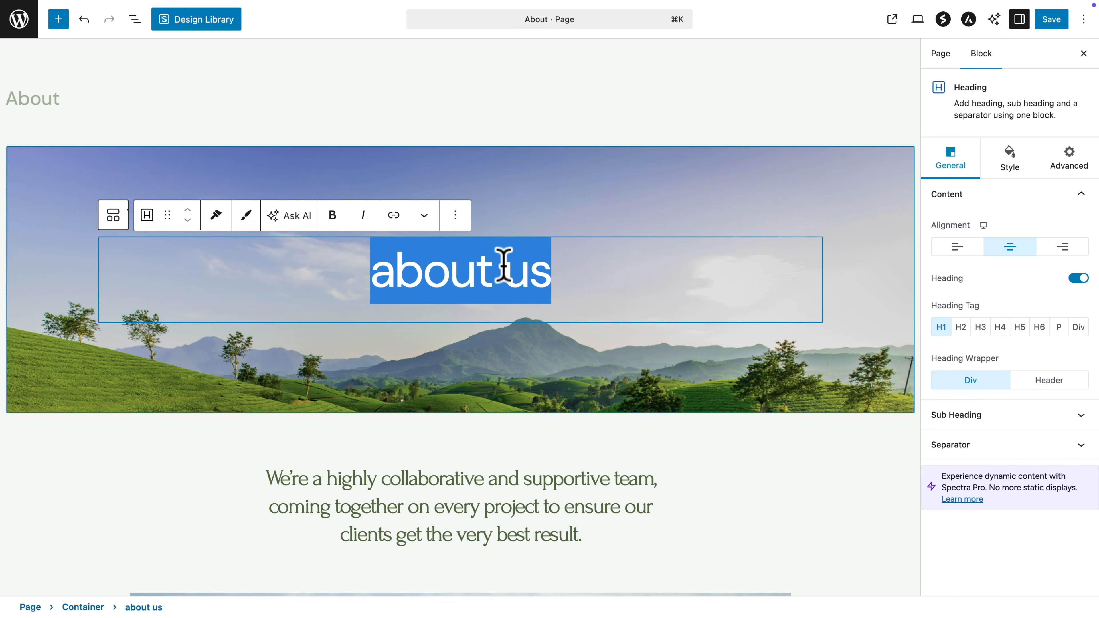
pyautogui.doubleClick(513, 272)
pyautogui.write('me')
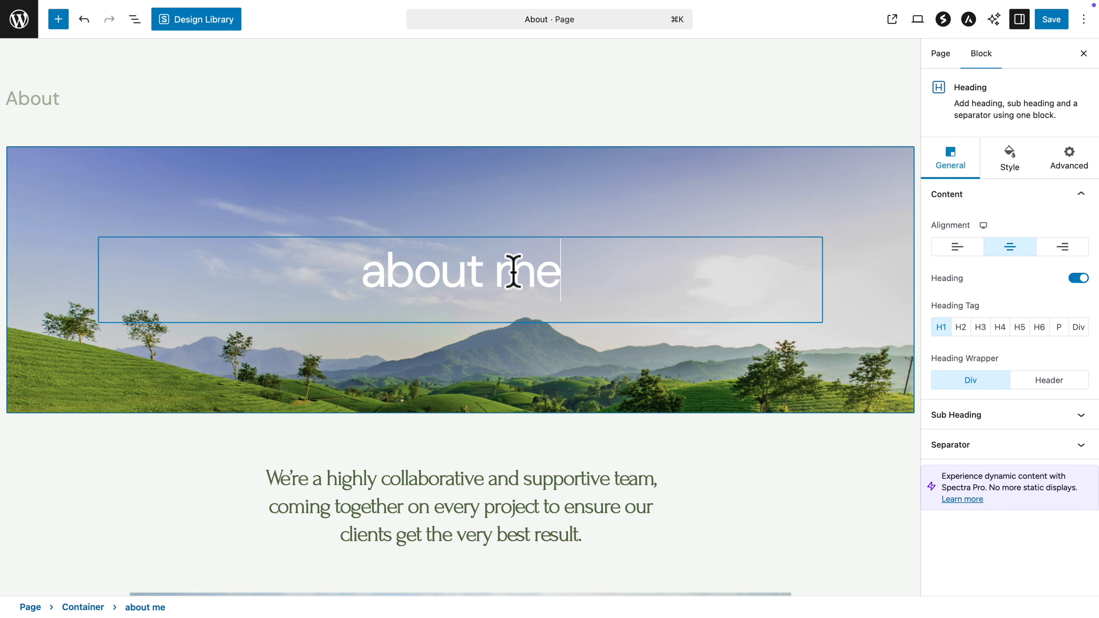
pyautogui.press('BackSpace')
pyautogui.press('BackSpace')
pyautogui.write('us')
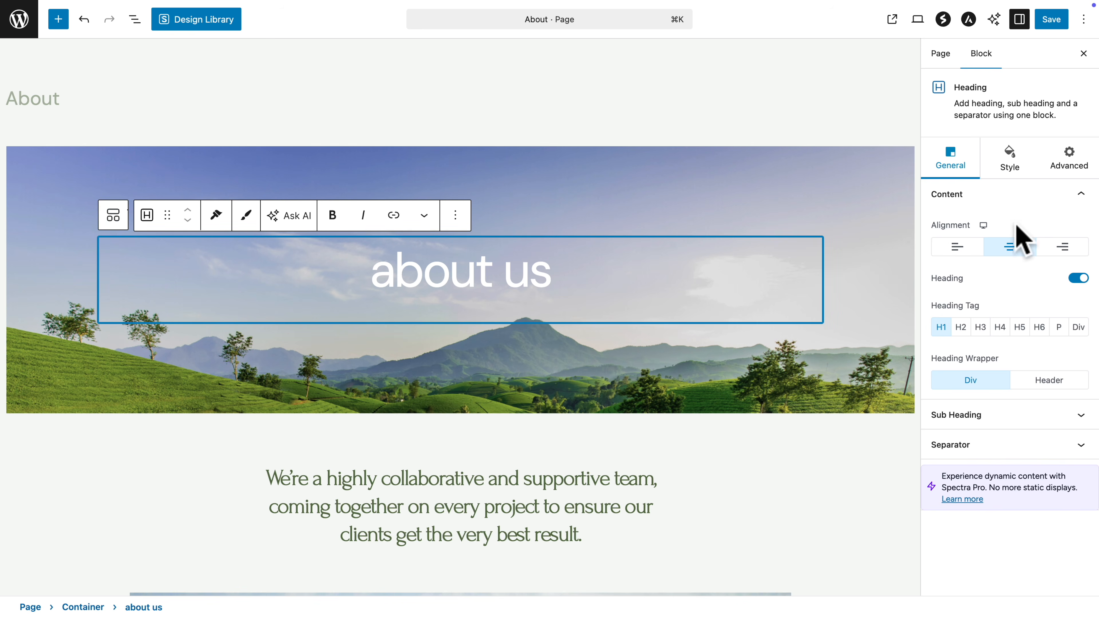
# Step: Reduce the about us heading's font size to 68 in its typography settings
pyautogui.click(1009, 167)
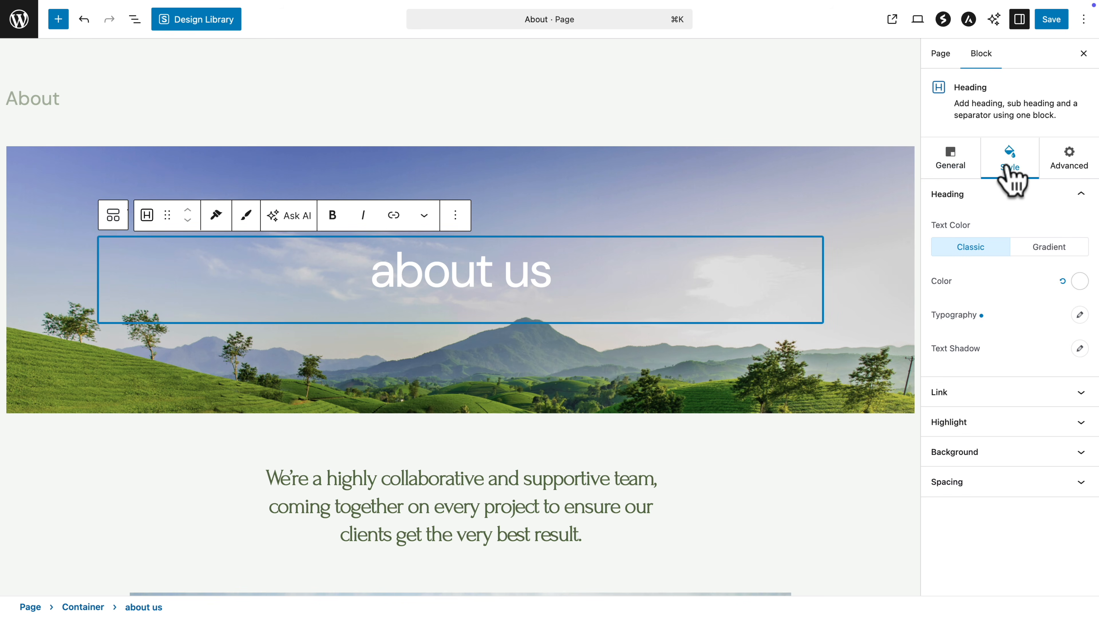
pyautogui.click(1080, 316)
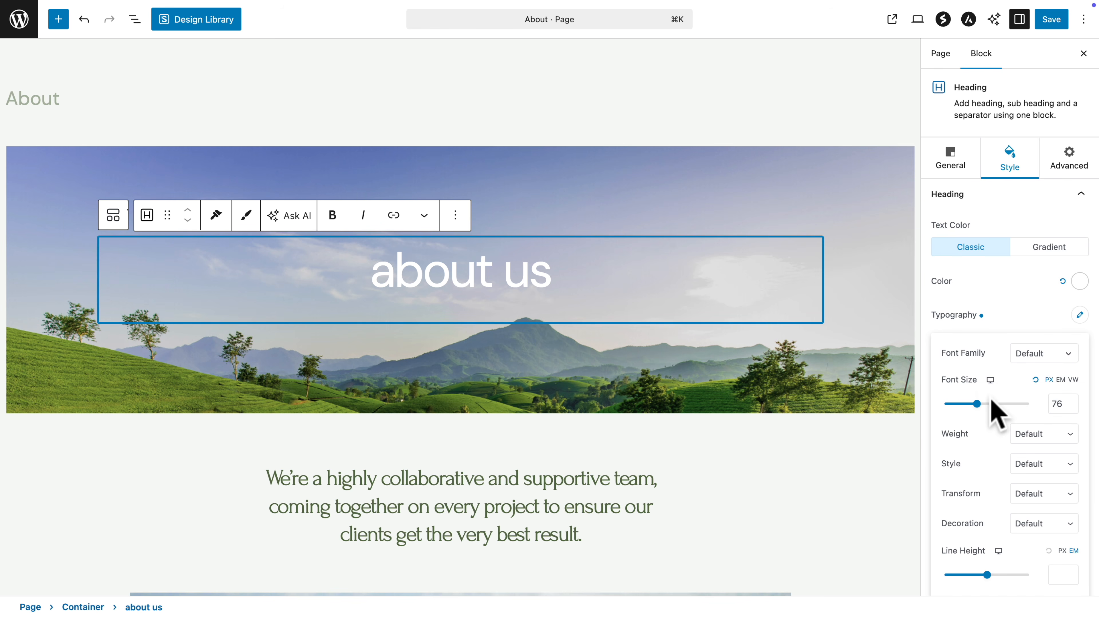
pyautogui.moveTo(977, 407)
pyautogui.mouseDown()
pyautogui.moveTo(1001, 407)
pyautogui.moveTo(972, 407)
pyautogui.mouseUp()
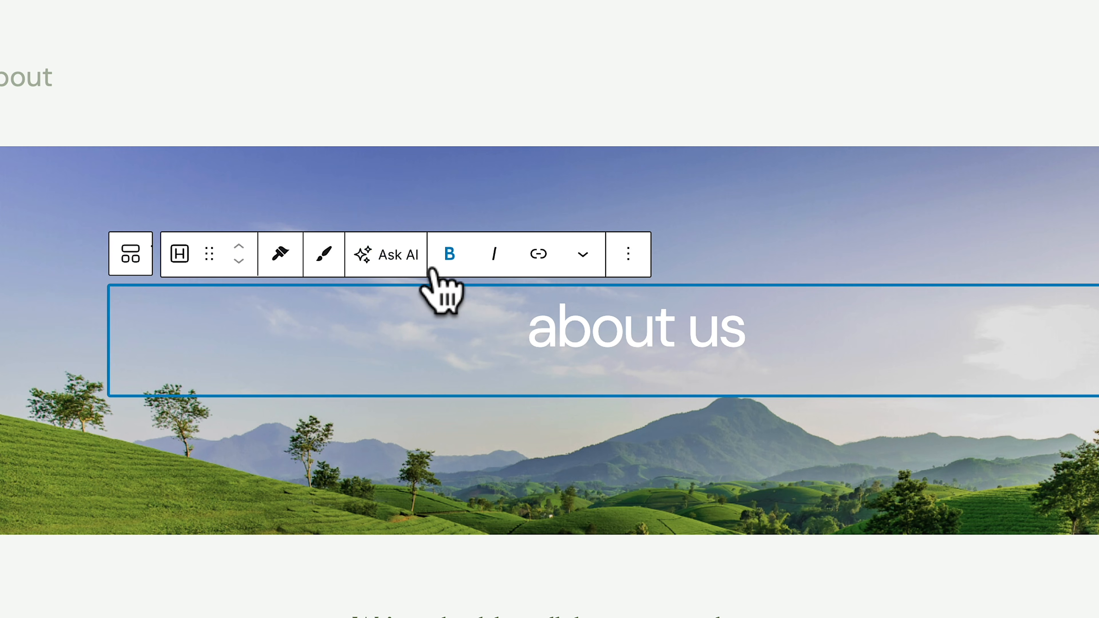
# Step: Make the about us heading bold italic, then duplicate the heading block
pyautogui.tripleClick(561, 344)
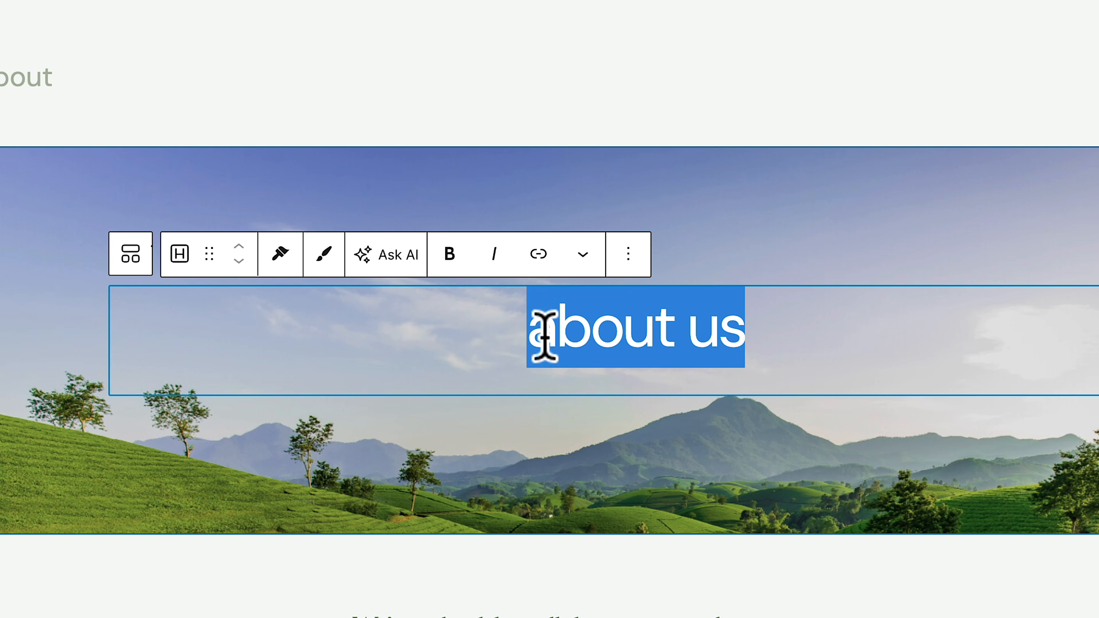
pyautogui.click(449, 255)
pyautogui.click(492, 256)
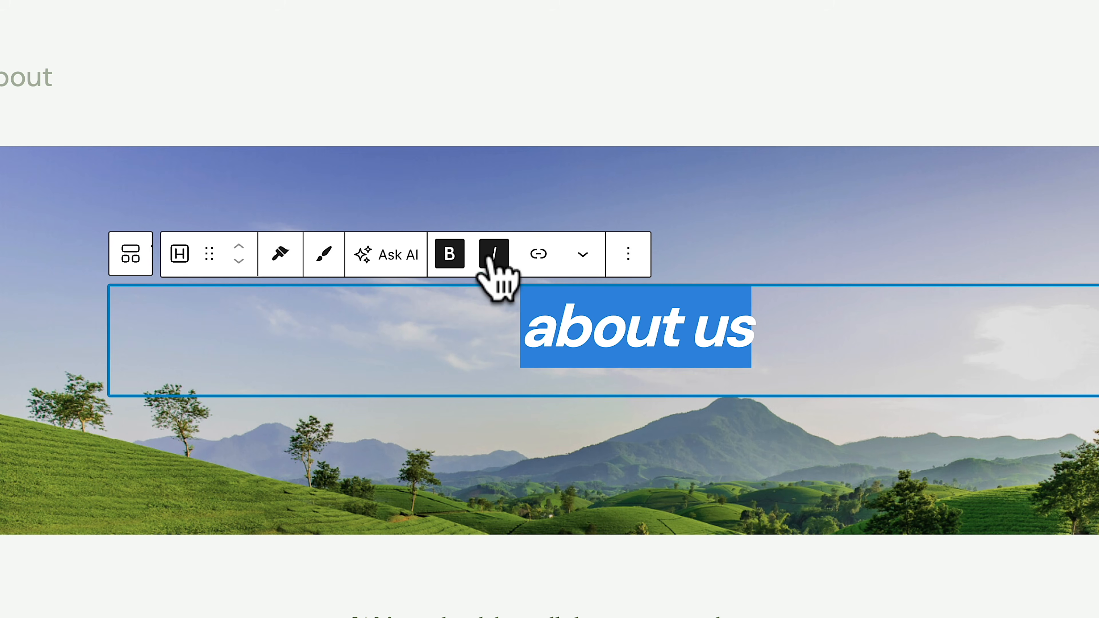
pyautogui.click(628, 255)
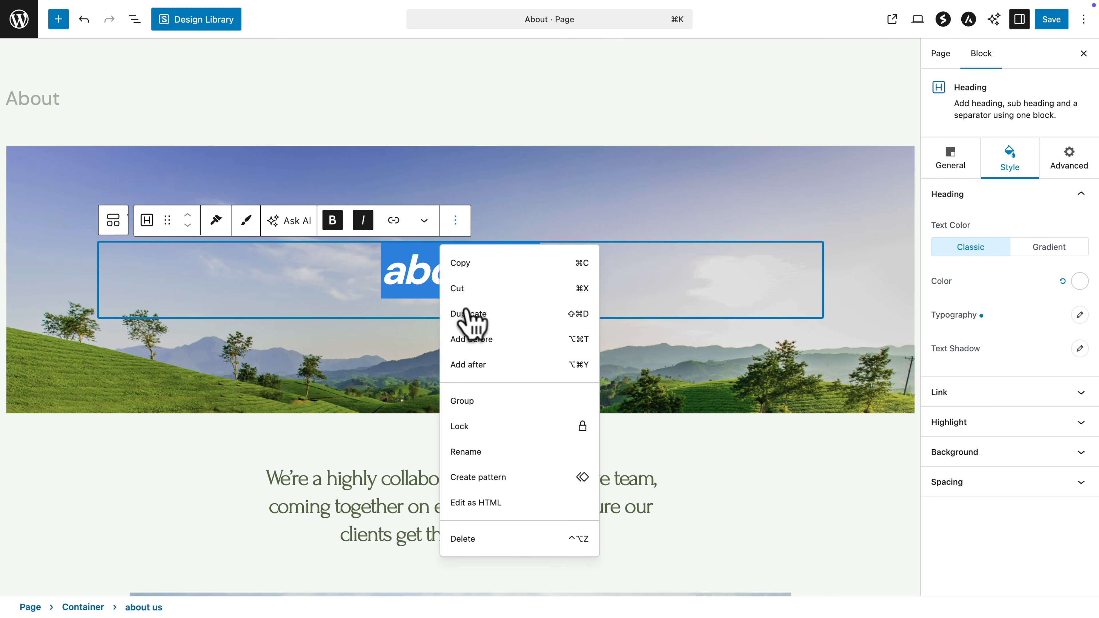
pyautogui.click(471, 314)
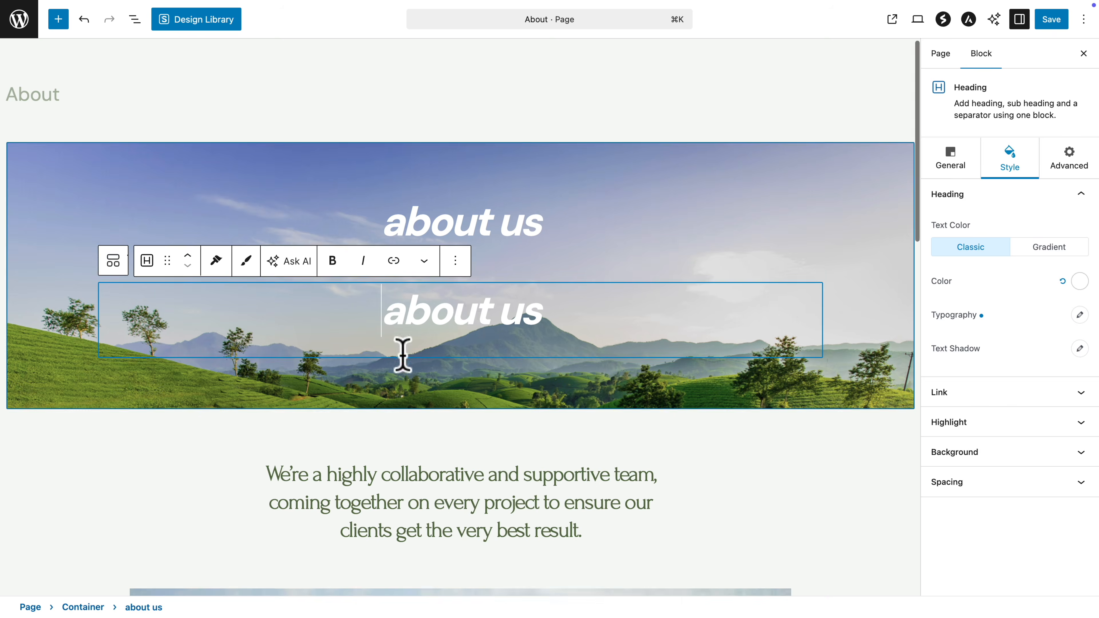
# Step: Rename the copy to 'about you', move it above and back below, then delete it
pyautogui.doubleClick(531, 318)
pyautogui.write('you')
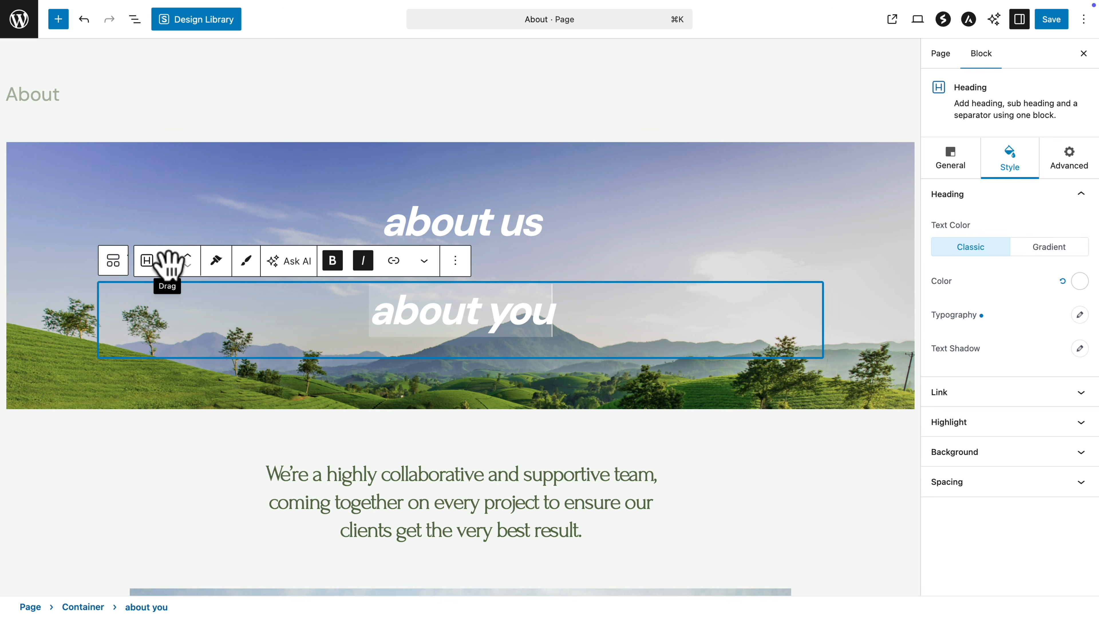
pyautogui.moveTo(168, 261); pyautogui.dragTo(363, 224)
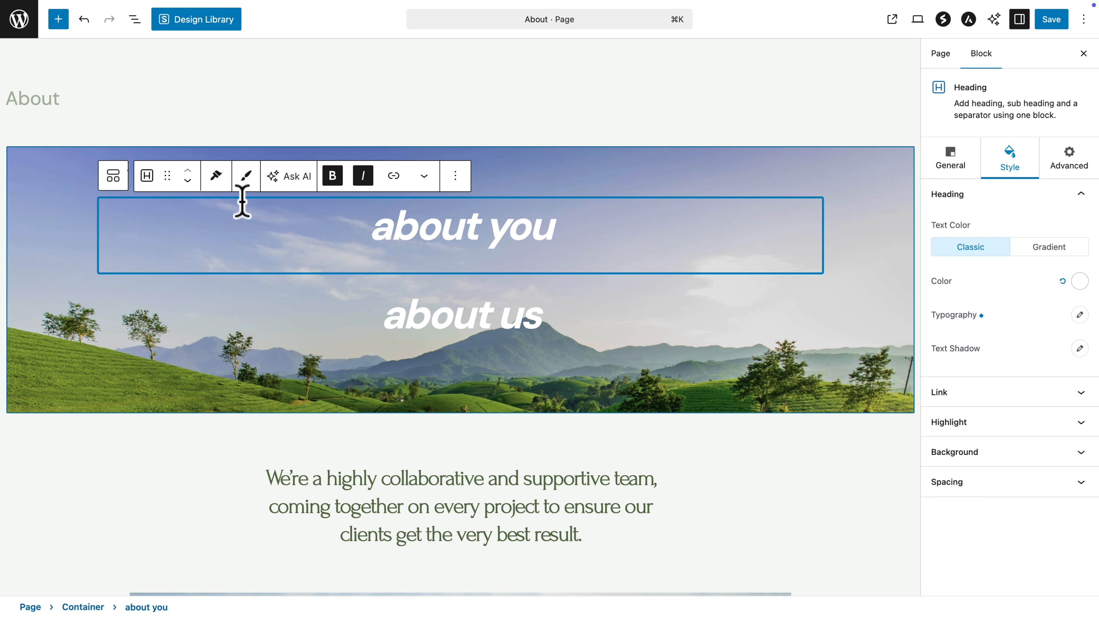
pyautogui.click(187, 181)
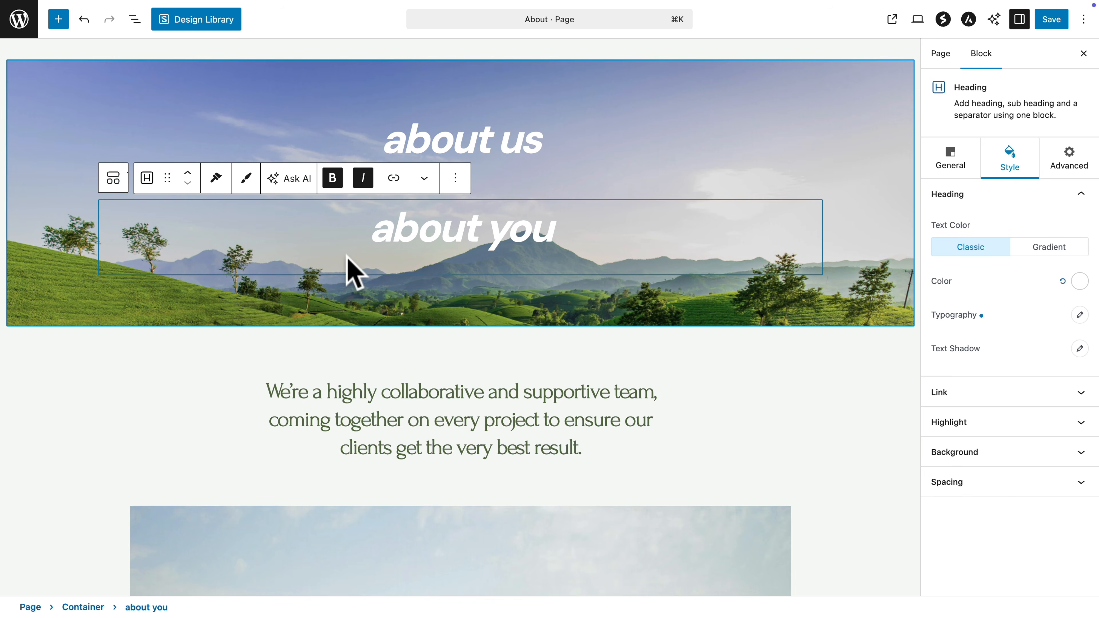
pyautogui.click(455, 180)
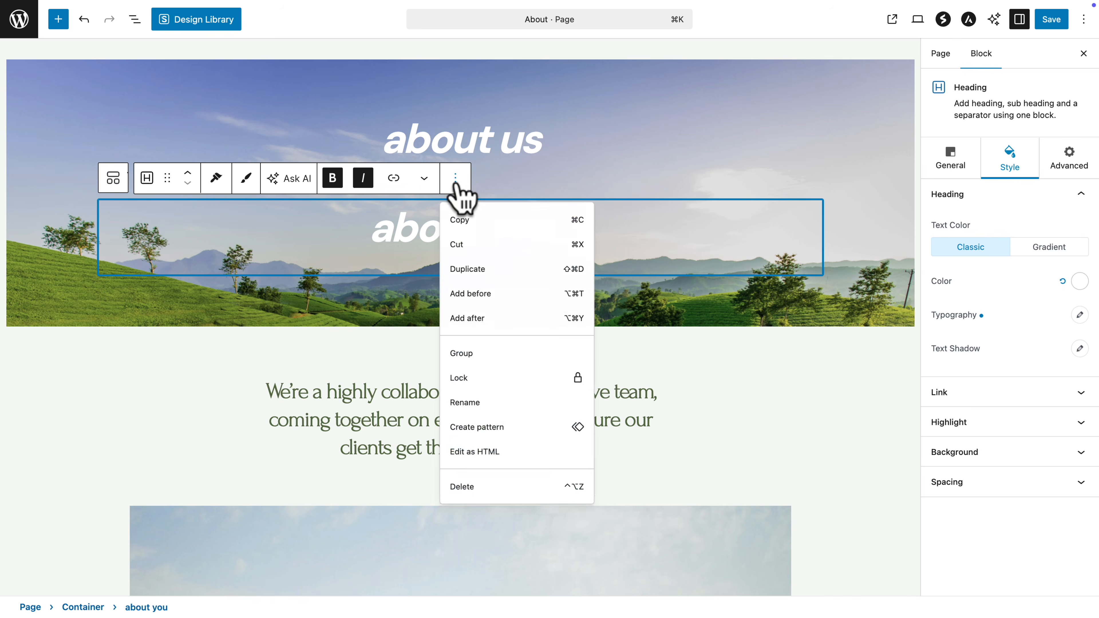
pyautogui.click(467, 497)
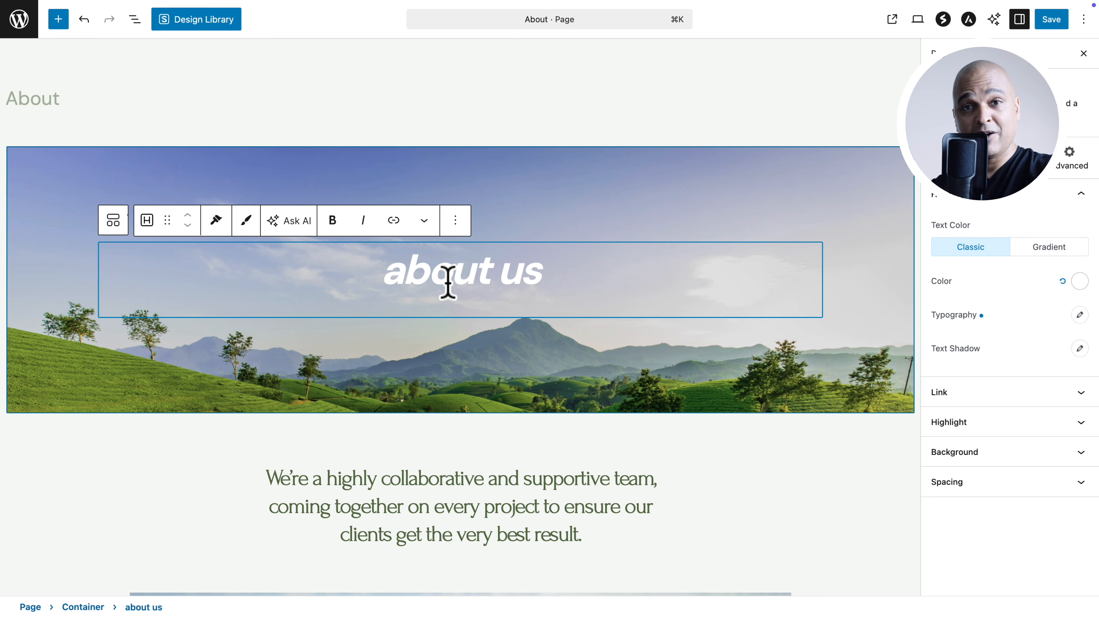
pyautogui.scroll(-10, 448, 283)
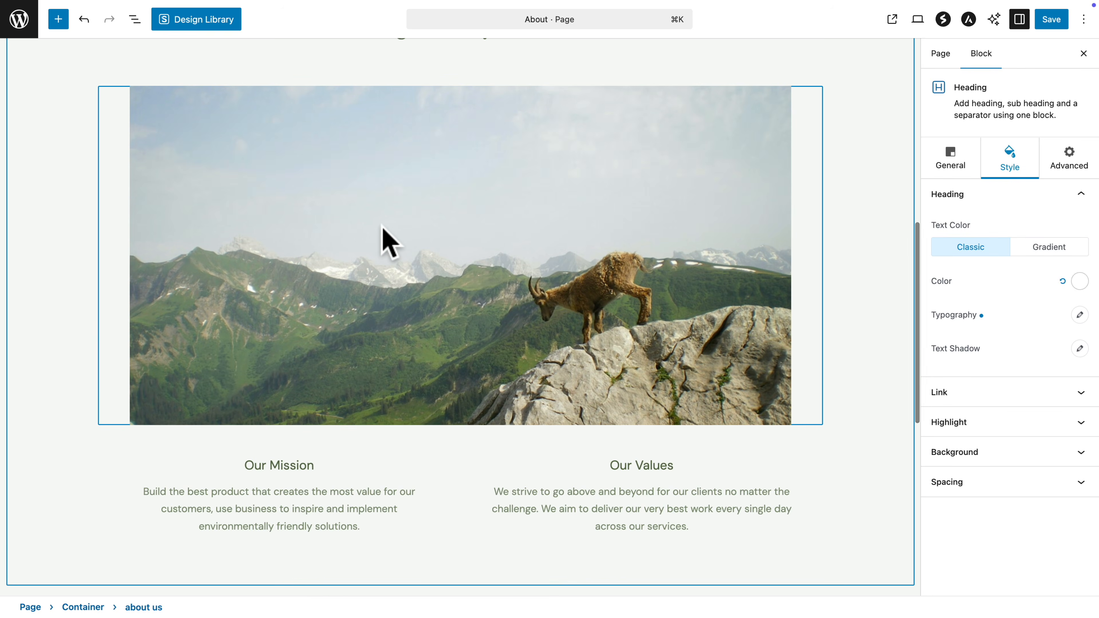
pyautogui.click(381, 230)
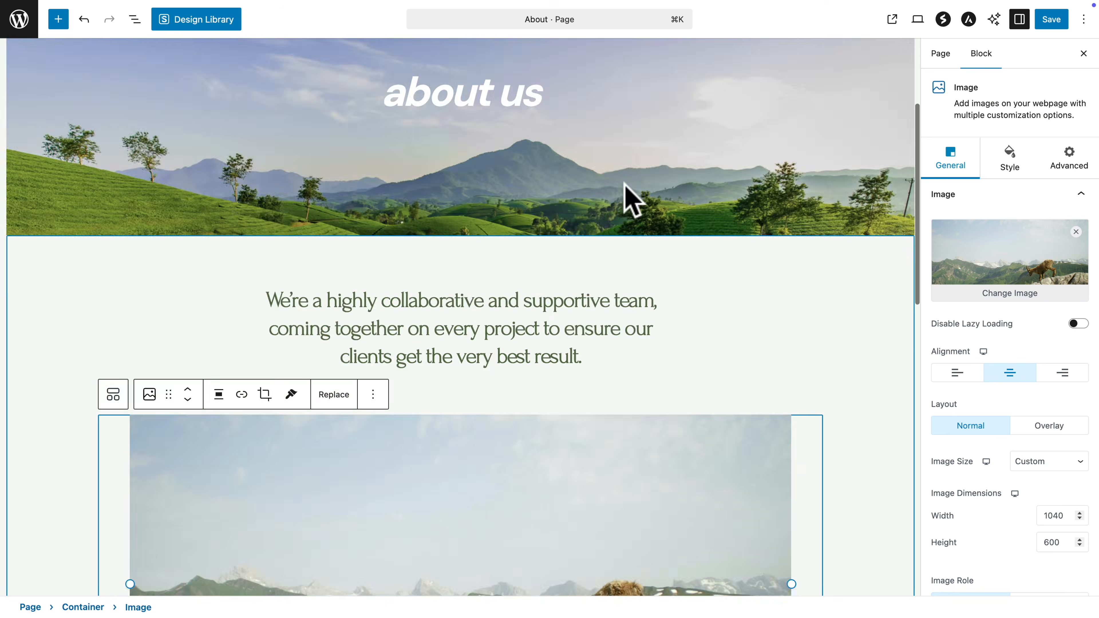
pyautogui.scroll(3, 624, 182)
pyautogui.click(683, 169)
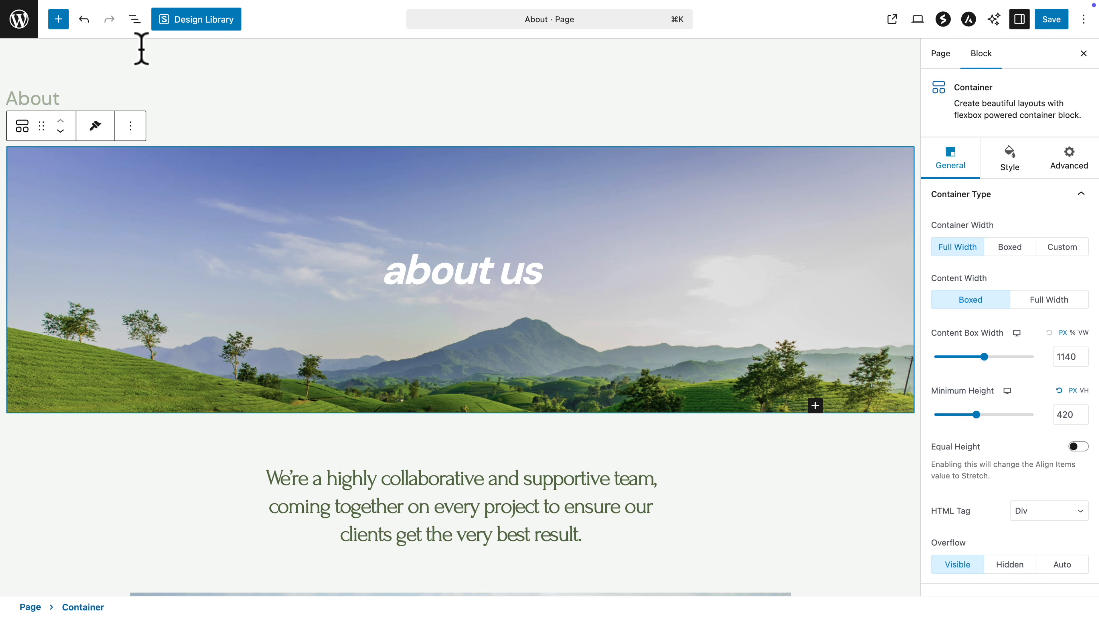
pyautogui.click(135, 23)
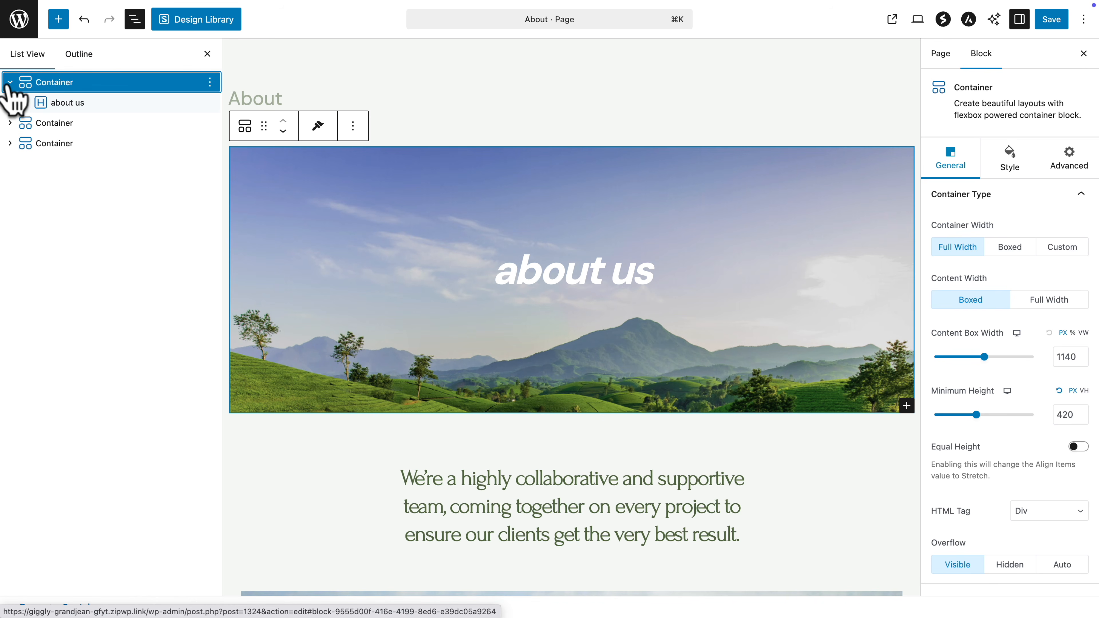
# Step: Select the hero container in List View and start changing its background image
pyautogui.click(61, 104)
pyautogui.click(487, 270)
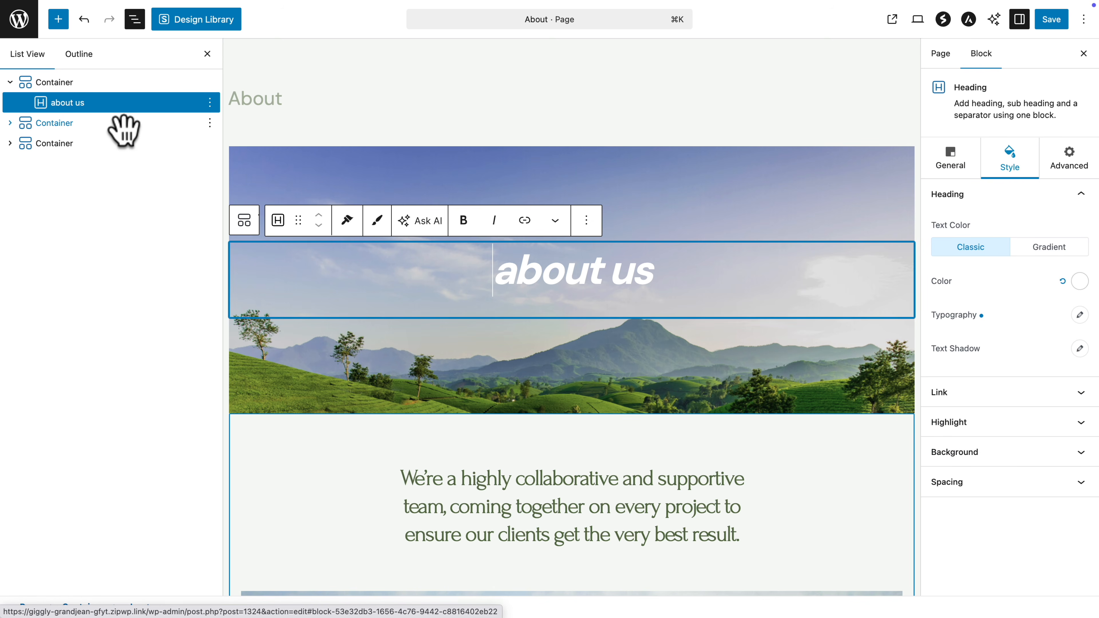
pyautogui.click(48, 83)
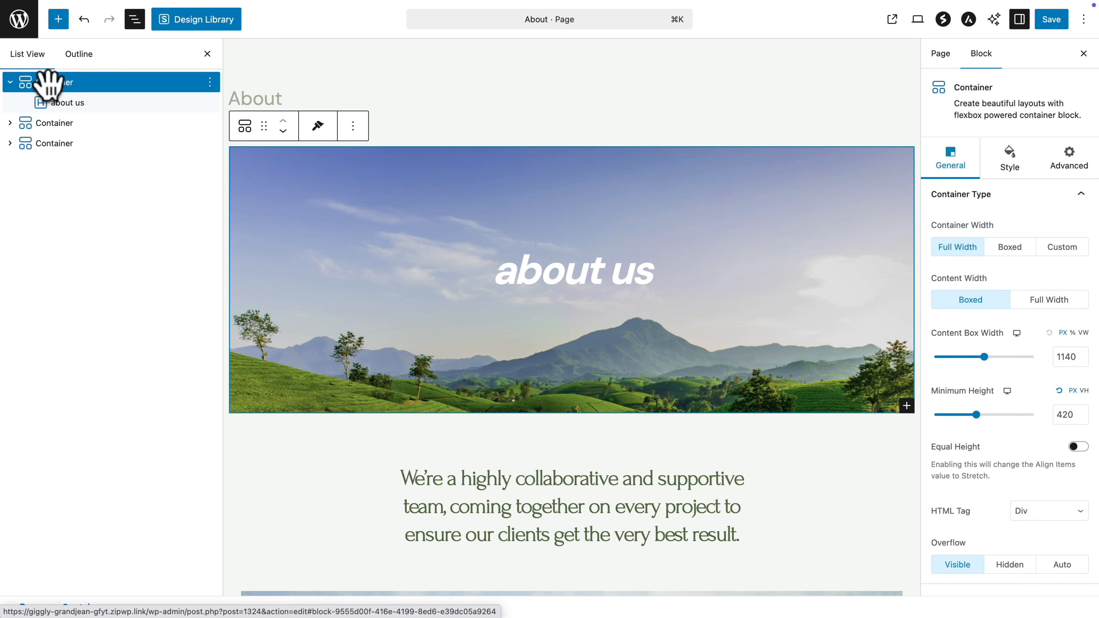
pyautogui.click(1010, 163)
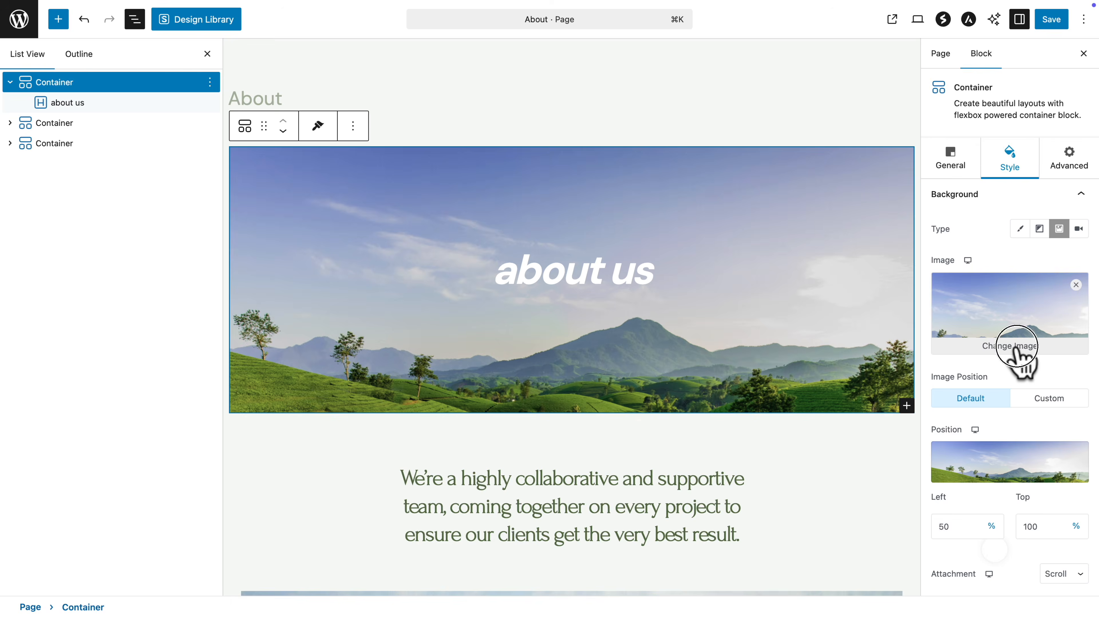
pyautogui.click(1021, 359)
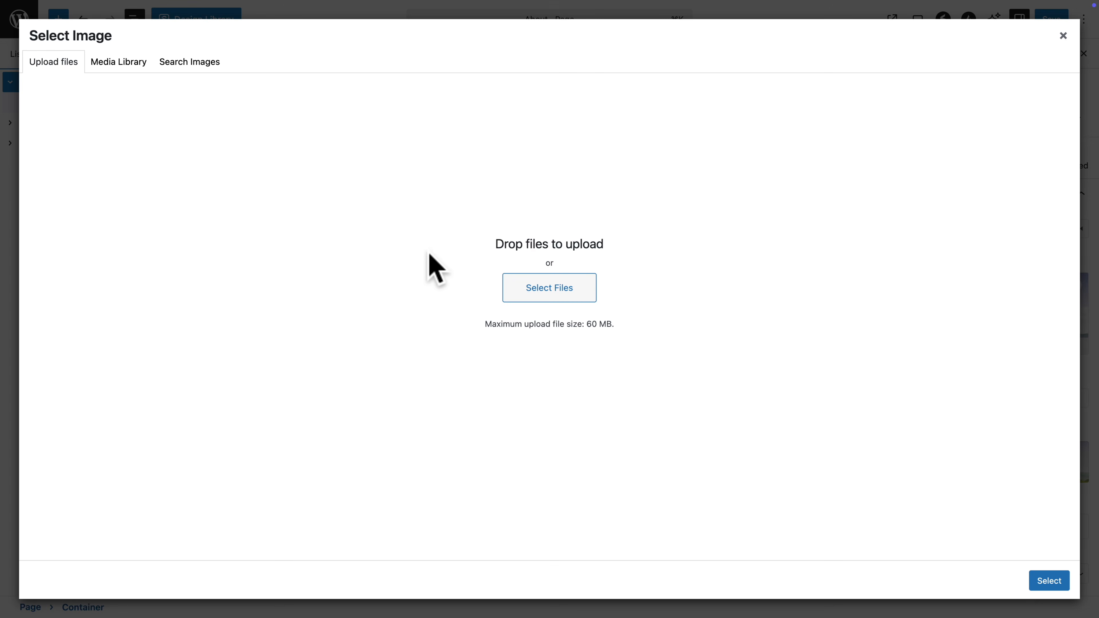
# Step: Choose contact-hero.jpg from the Media Library as the new hero background
pyautogui.click(189, 62)
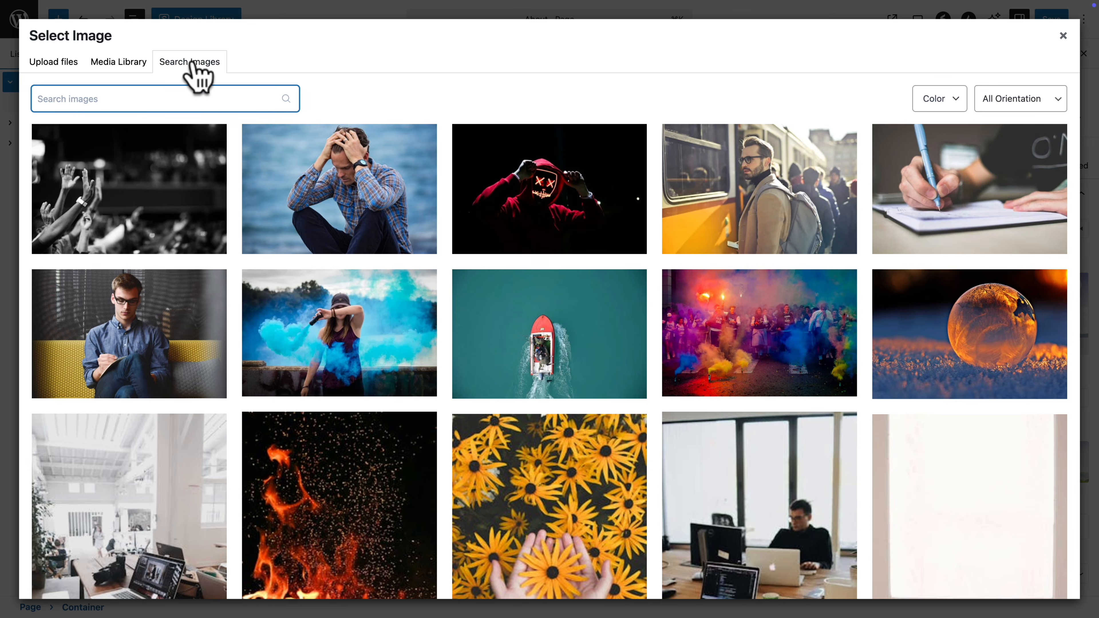
pyautogui.click(119, 62)
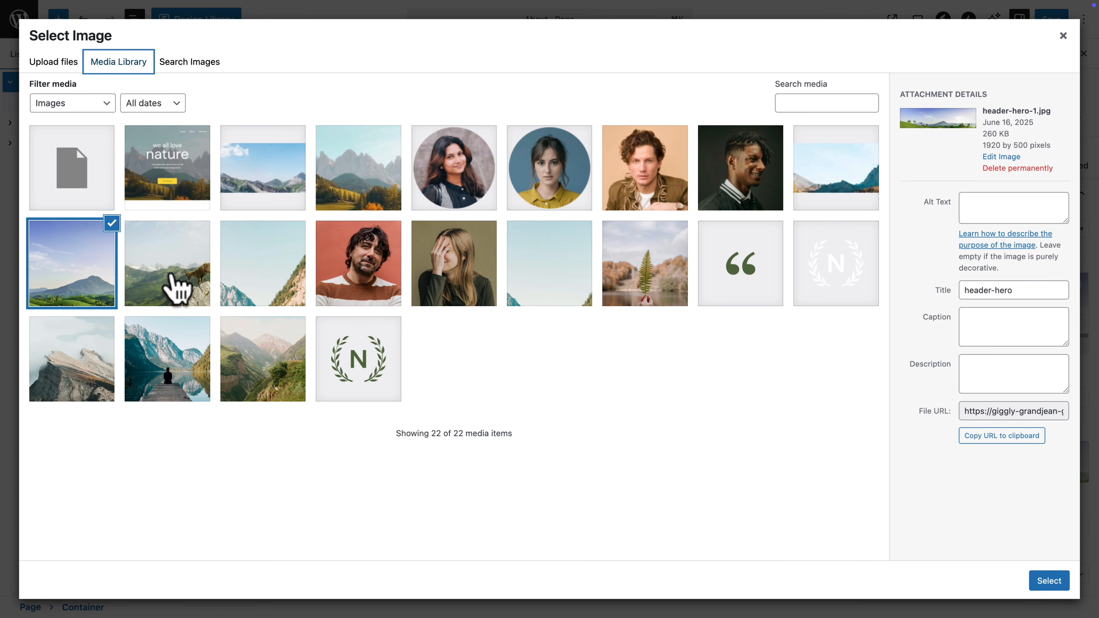
pyautogui.click(176, 288)
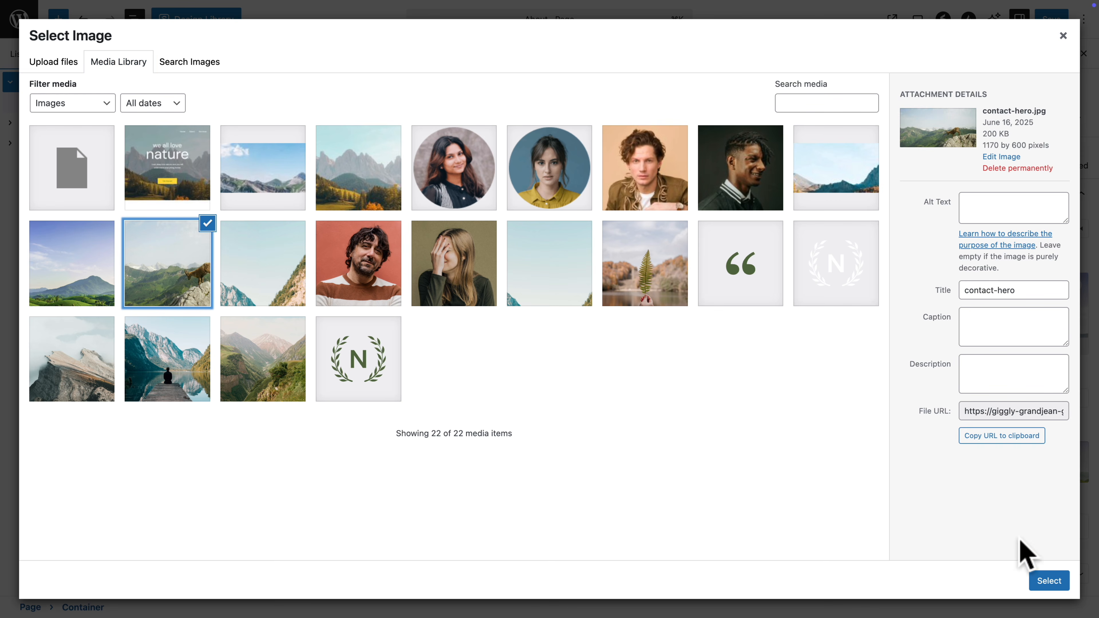